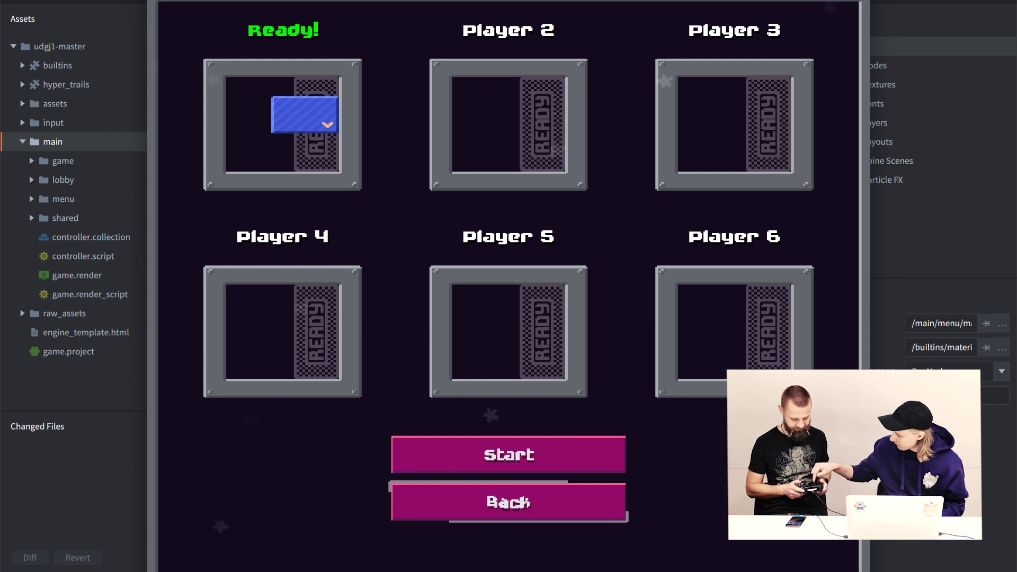
Step: Ready up Player 2 in the lobby with the Return action key
key(Return)
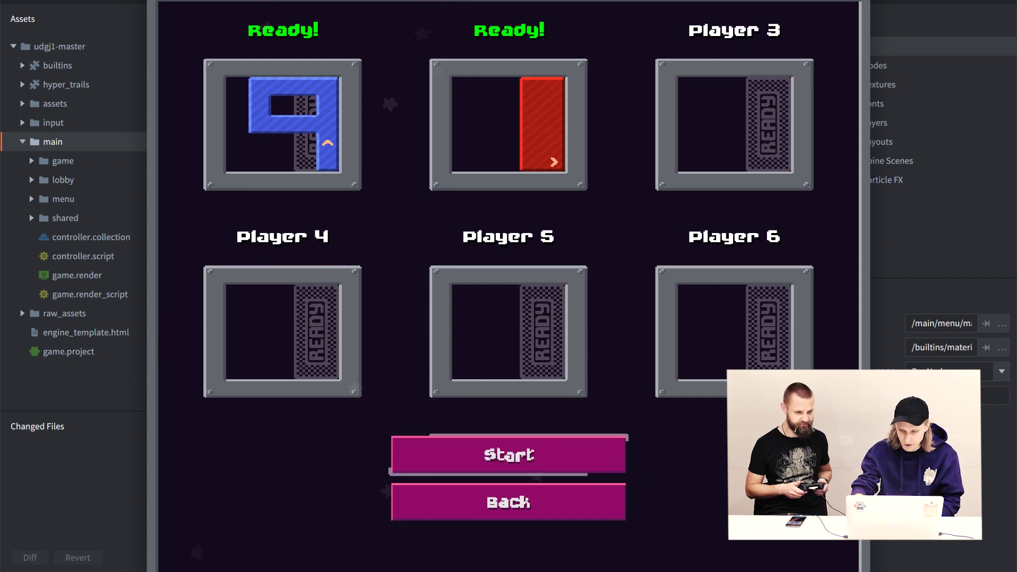
Step: Start the two-player match from the lobby with Return and play until Player 2 wins
key(Return)
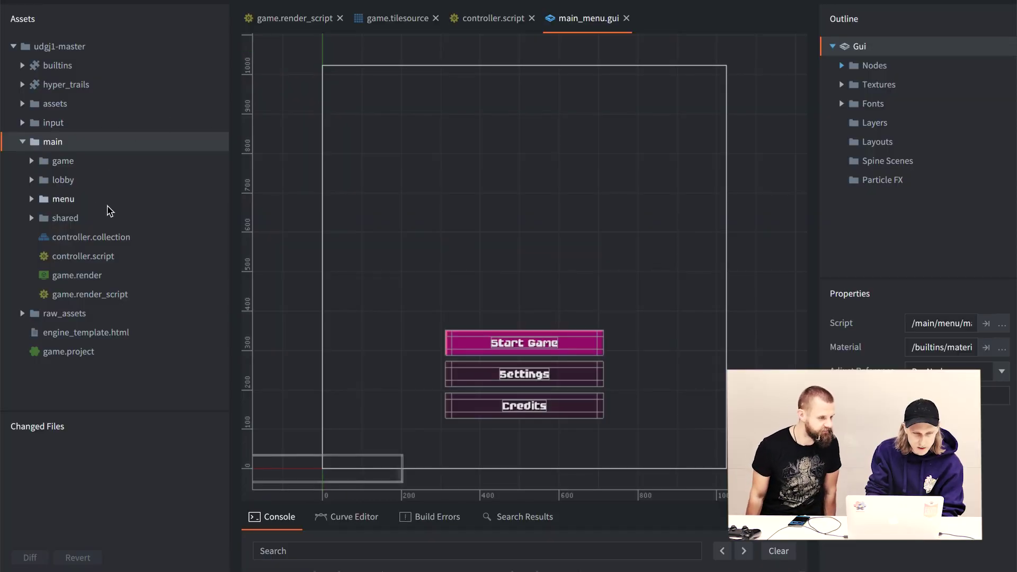
Step: Collapse the main folder in Assets and open game.project to view its settings
click(22, 141)
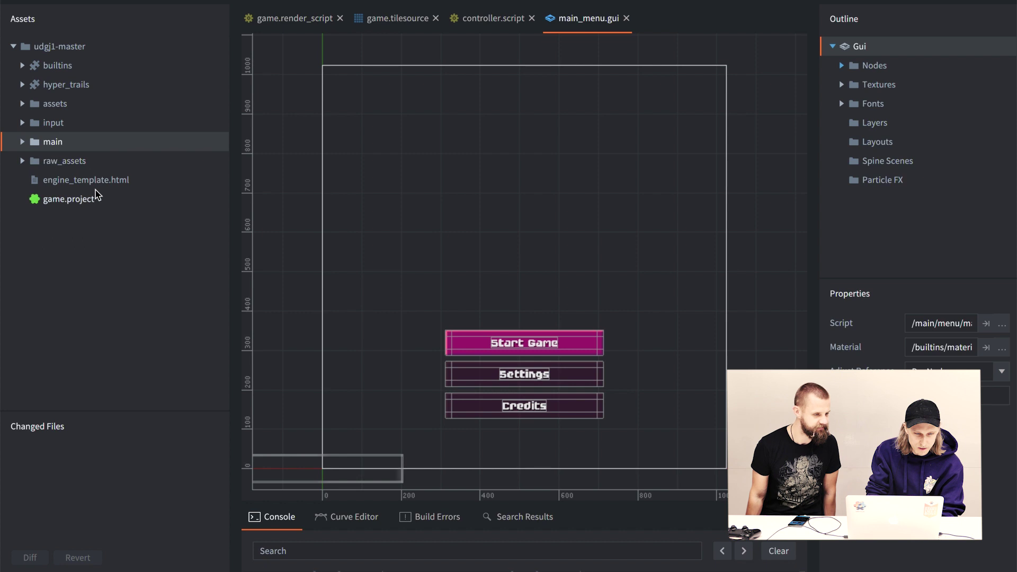
click(85, 85)
click(85, 199)
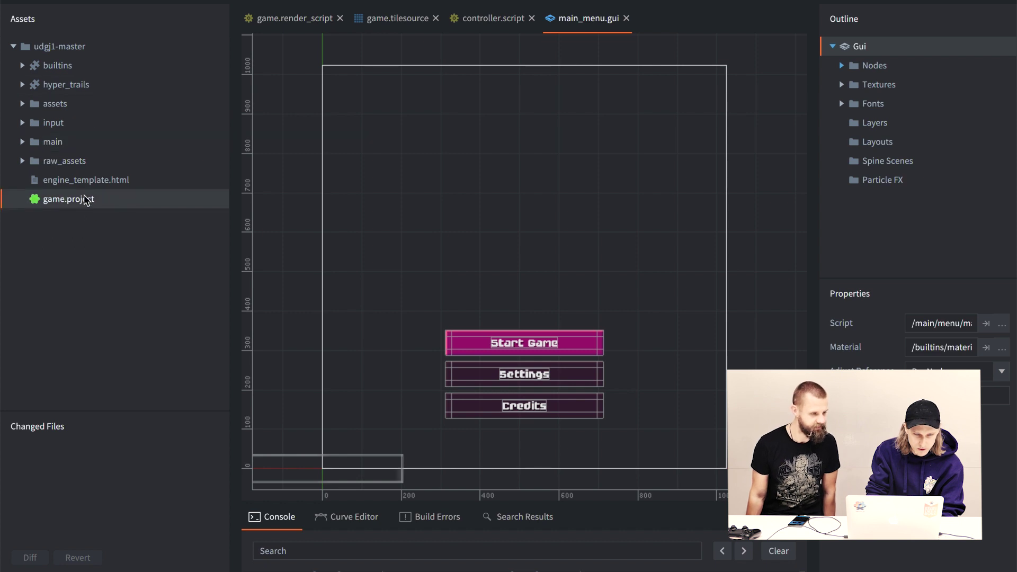
double_click(85, 199)
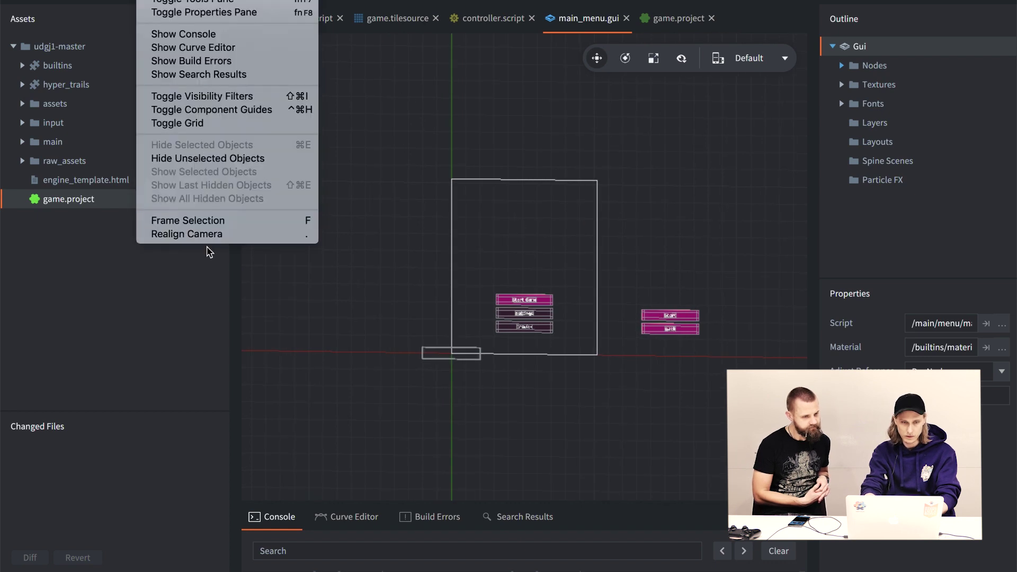
Step: Realign the camera on main_menu.gui and pan across the Winner screen and main menu nodes
click(201, 234)
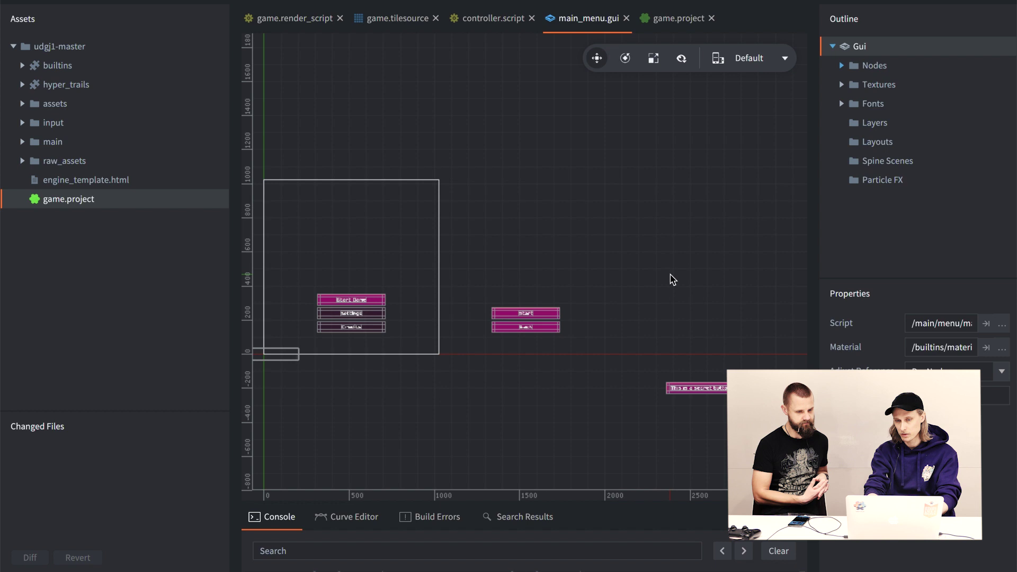
middle_drag(673, 280, 456, 275)
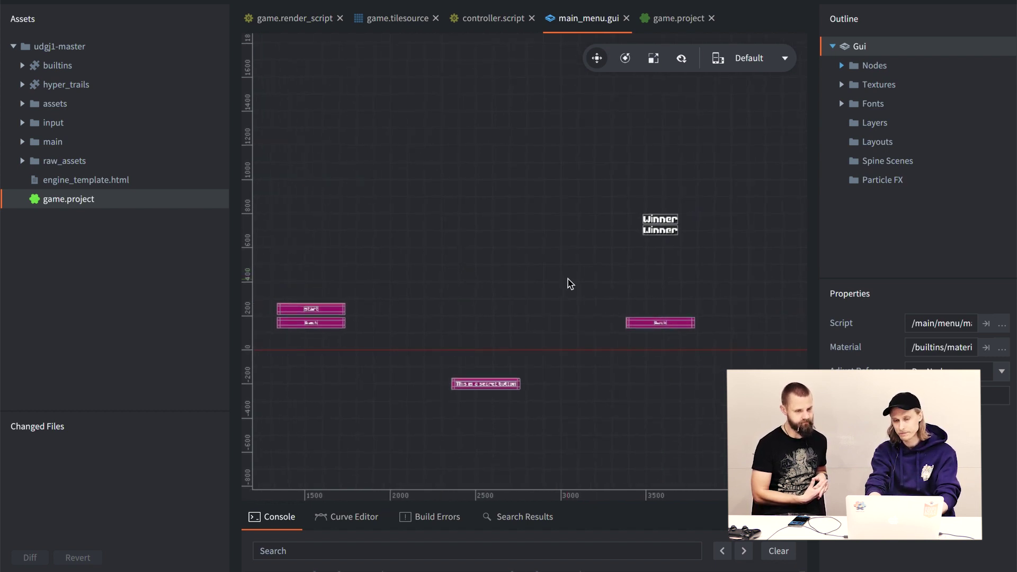
middle_drag(456, 269, 529, 279)
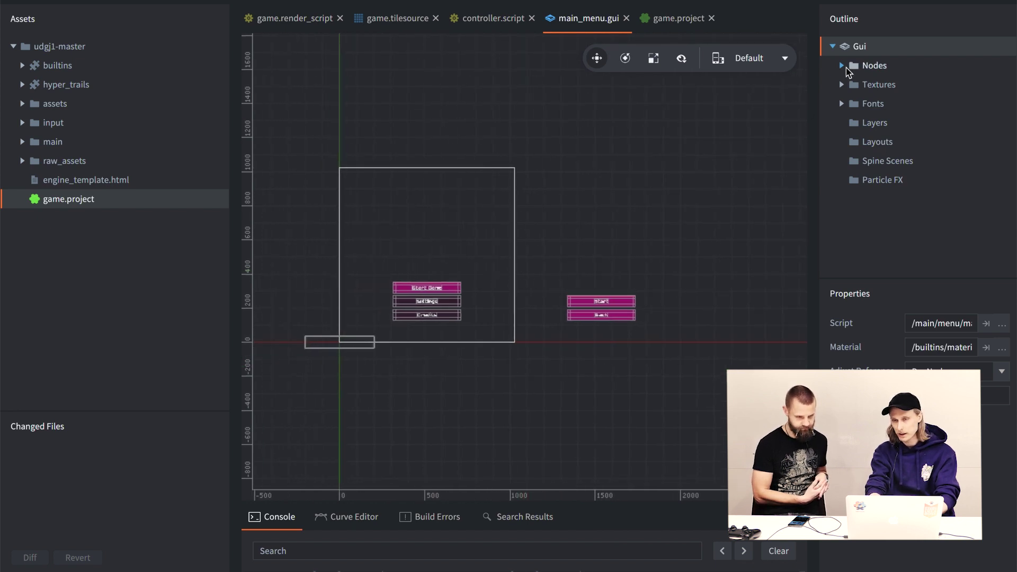
Step: Expand Nodes and root in the Outline and inspect the screen_main and root nodes
click(842, 66)
click(851, 84)
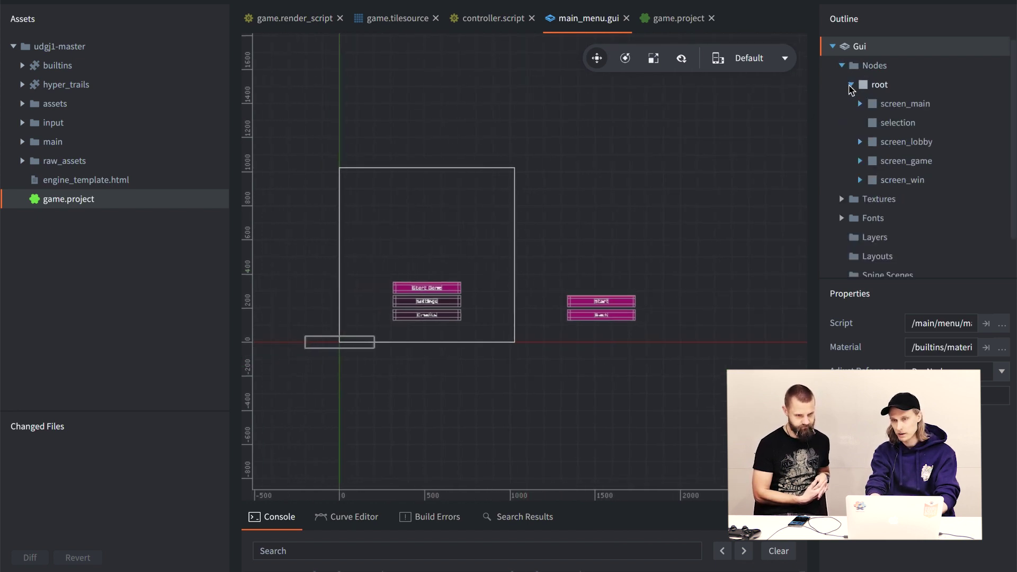
click(893, 104)
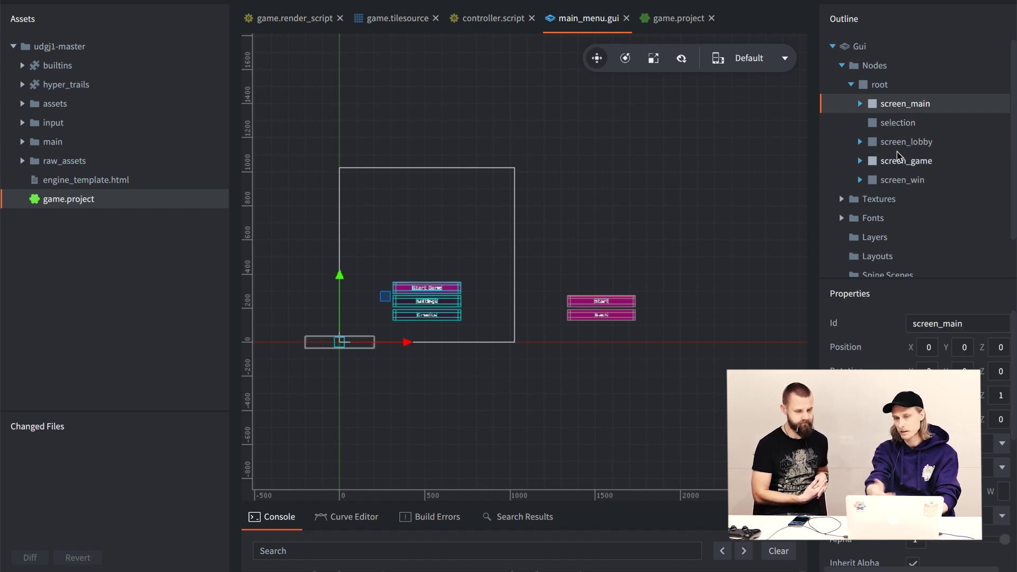
click(883, 84)
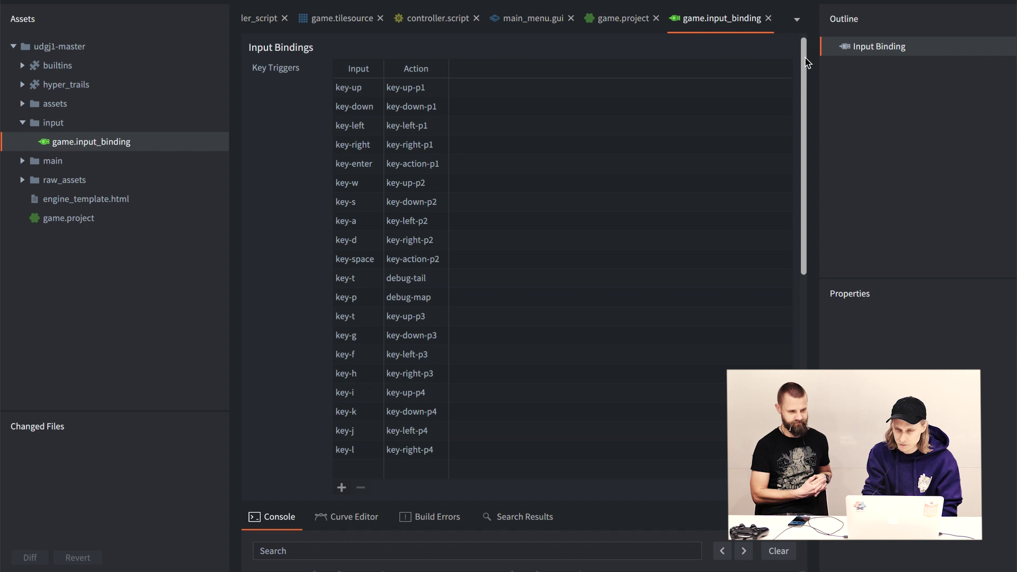
Step: Scroll the trigger tables and pick out the key-up, key-down, key-right and key-enter bindings
drag(806, 62, 803, 225)
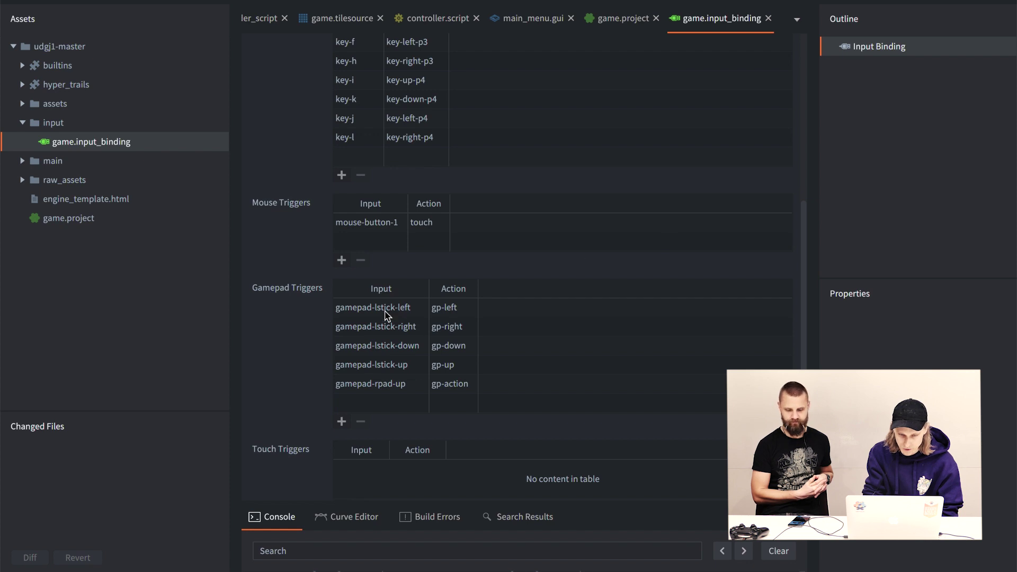
scroll(385, 348, down, 3)
scroll(385, 348, up, 10)
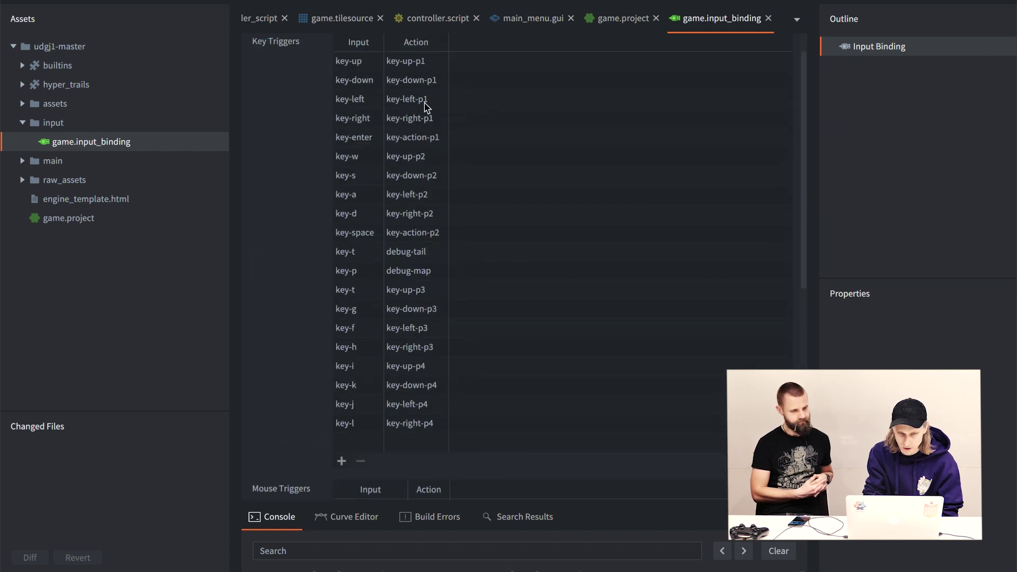
click(420, 63)
click(412, 84)
click(415, 118)
click(418, 139)
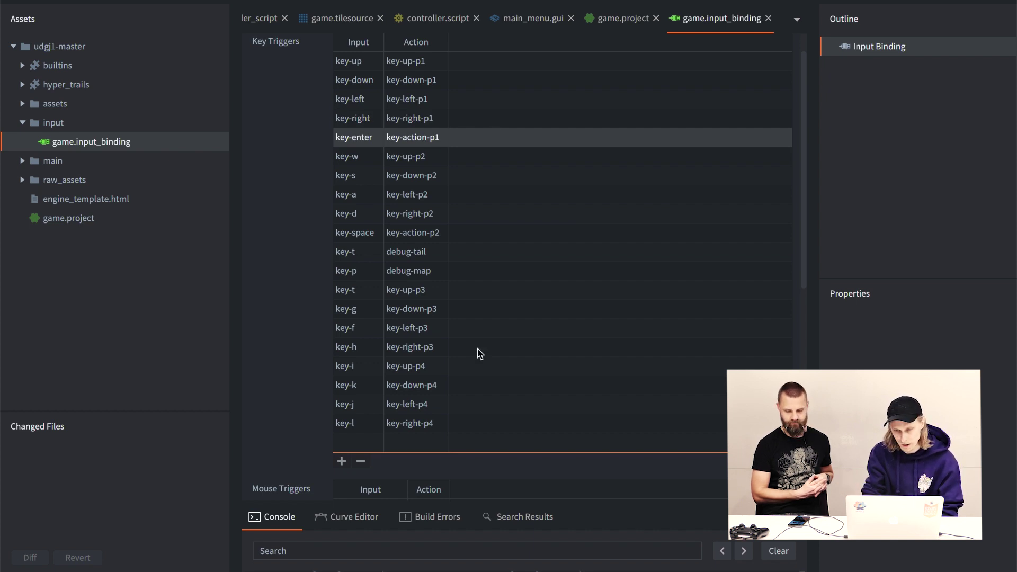
Step: Revisit the key-up to key-up-p1 binding and bring up controller.script's code
scroll(480, 354, up, 1)
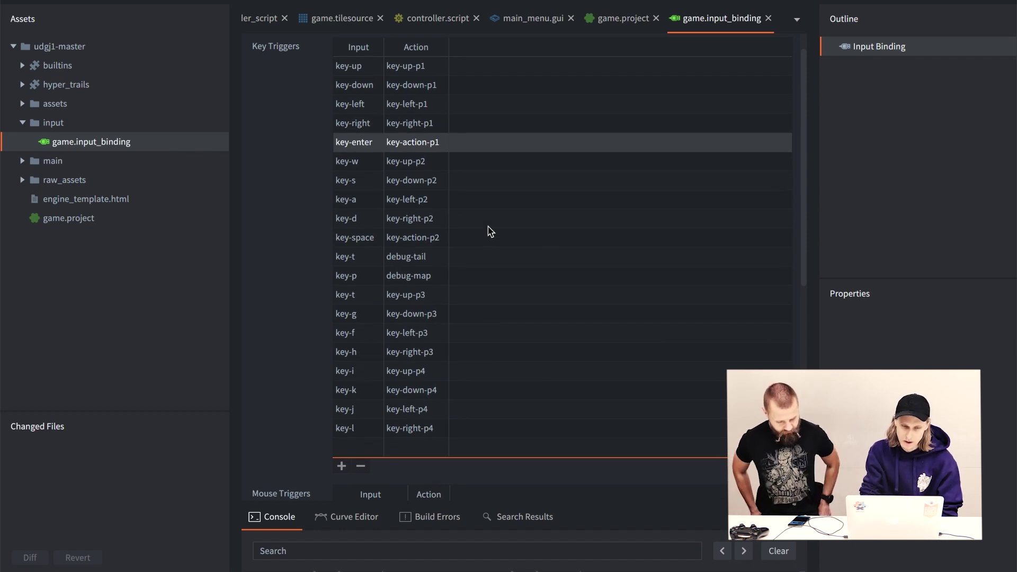
click(401, 69)
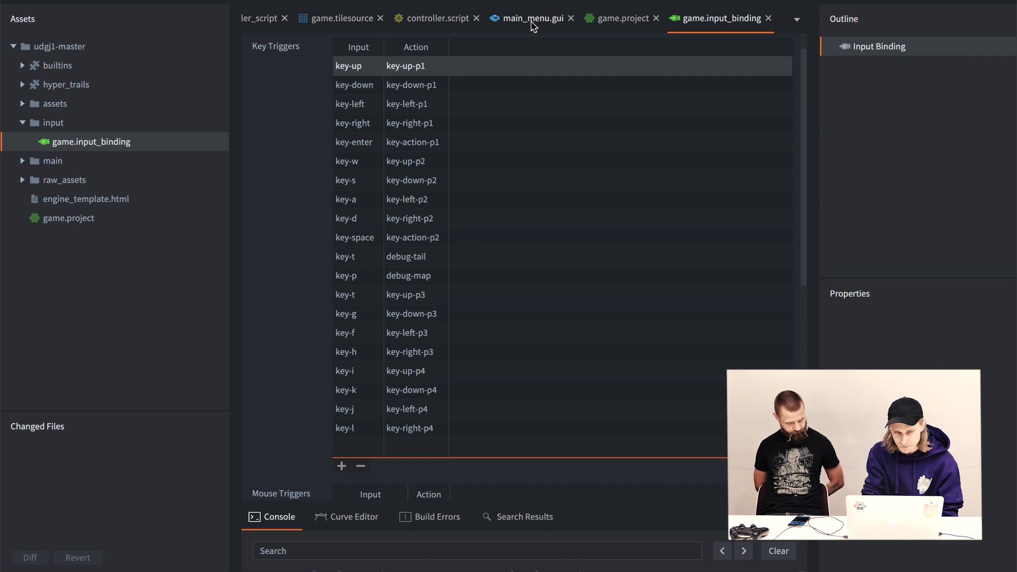
click(427, 17)
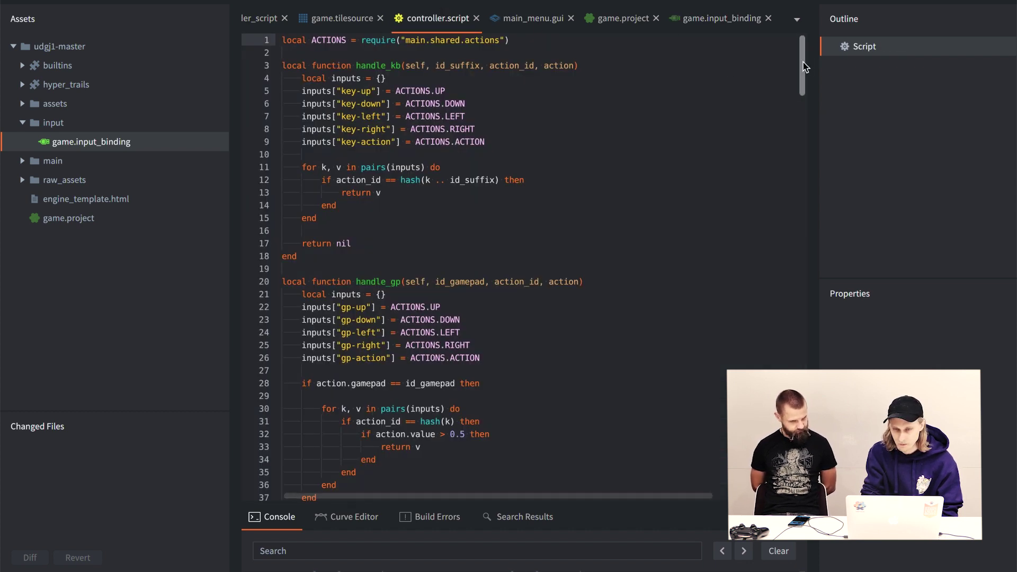
mouse_move(801, 66)
mouse_down()
mouse_move(803, 79)
mouse_move(804, 61)
mouse_up()
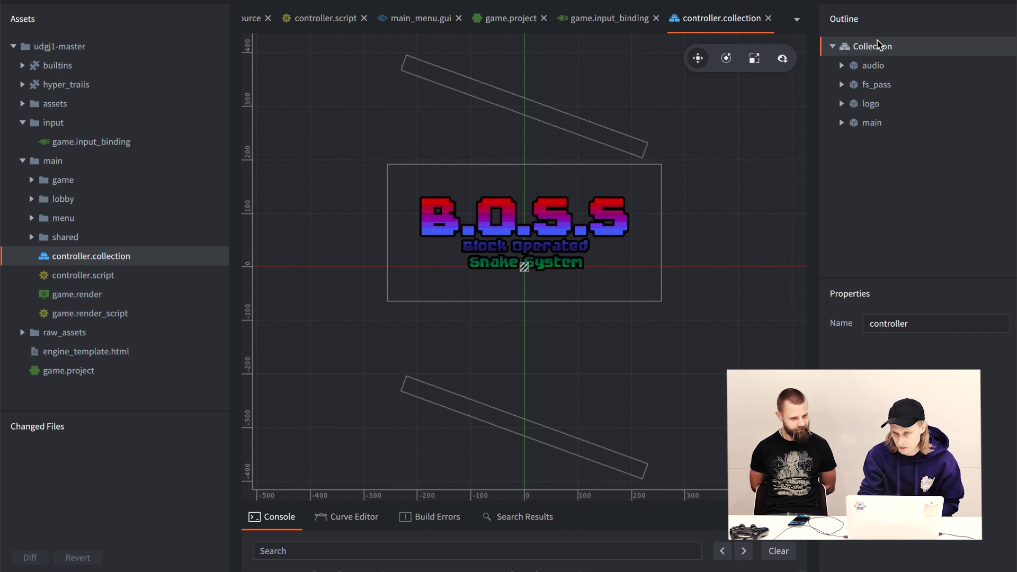
Step: Expand main in the Outline and select gameproxy to see its Id, Url and Collection
click(842, 123)
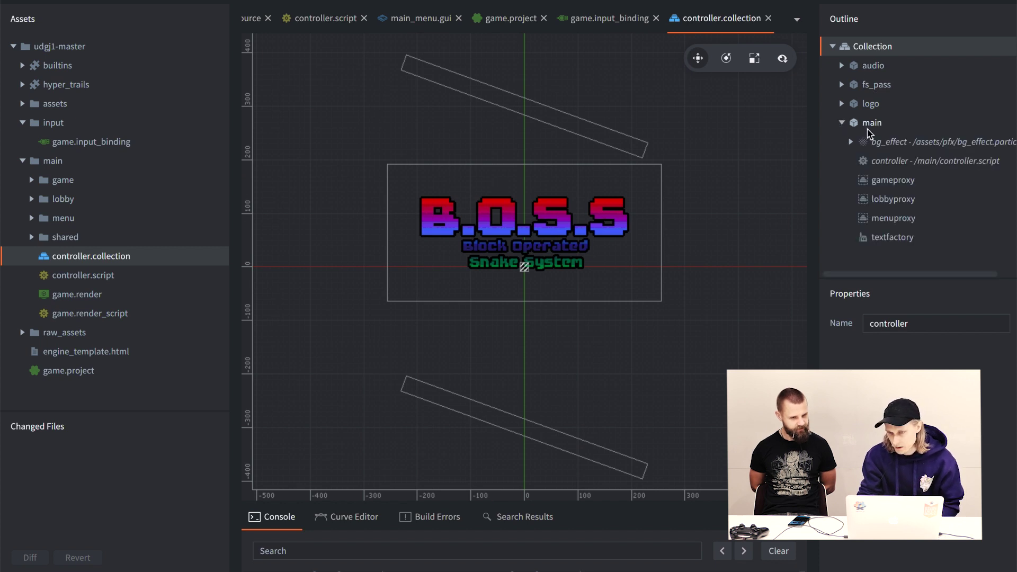
click(895, 179)
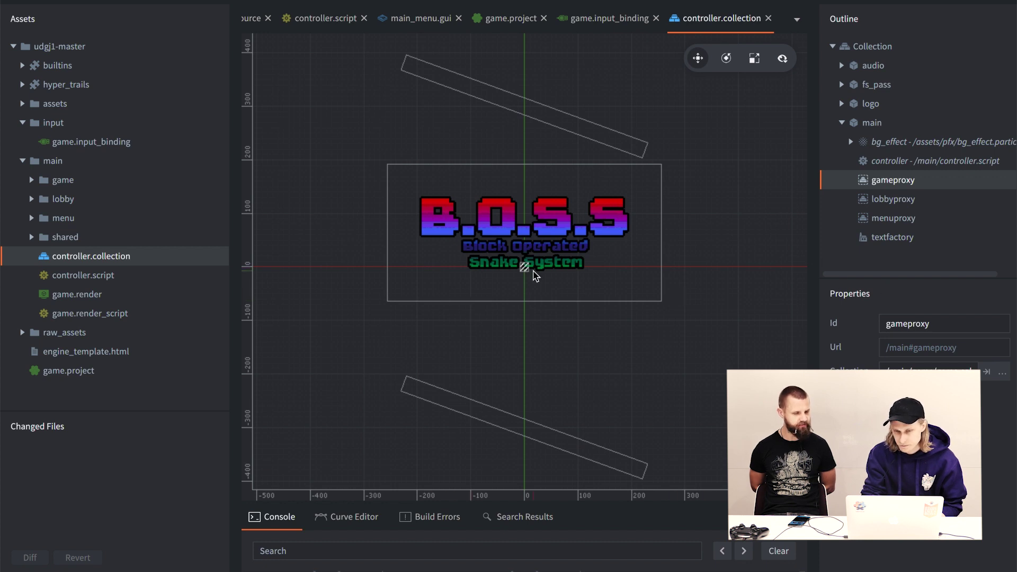
Step: Select lobbyproxy in the Outline to inspect its collection proxy properties
click(869, 200)
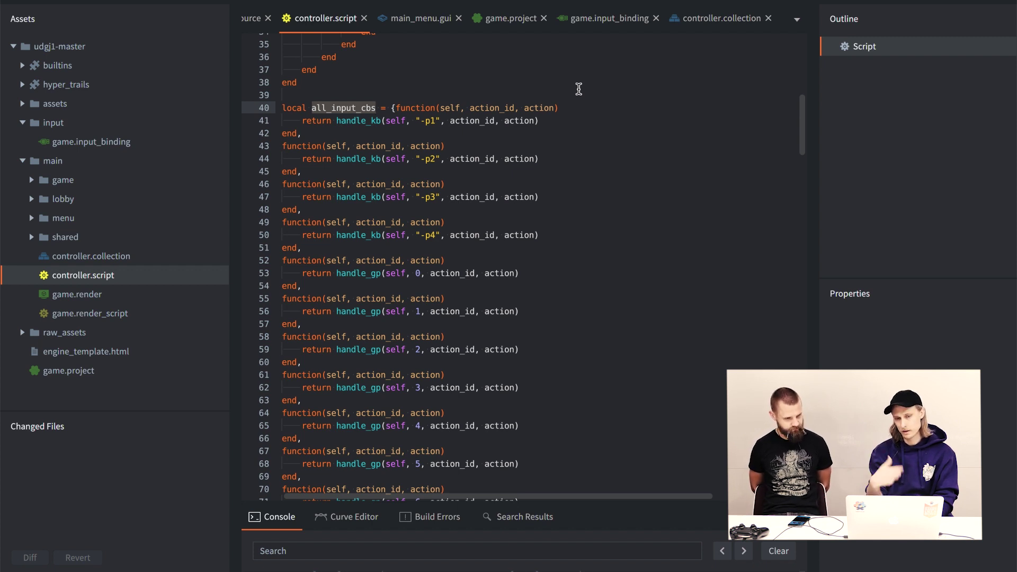
drag(337, 121, 493, 119)
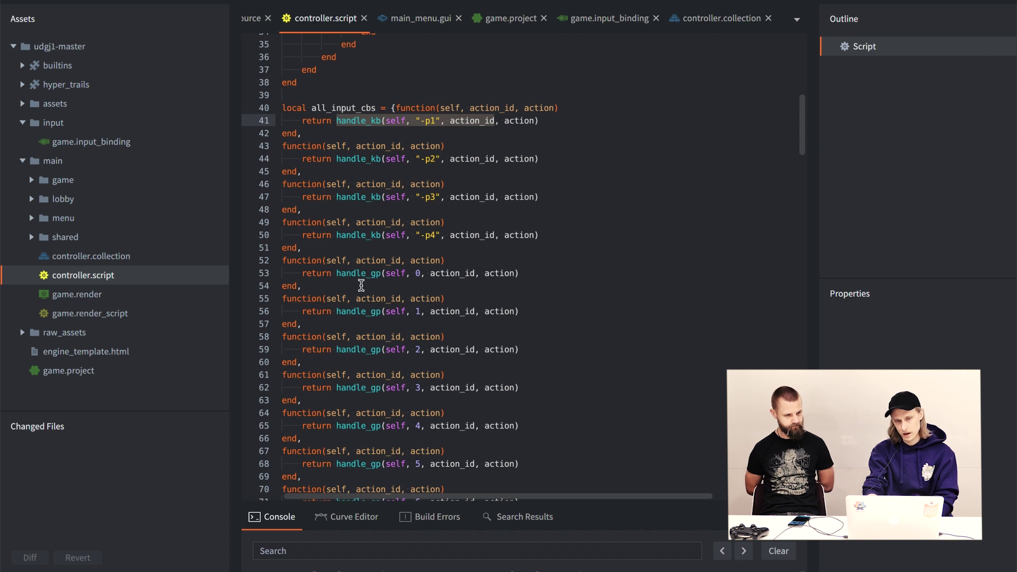
drag(303, 273, 502, 365)
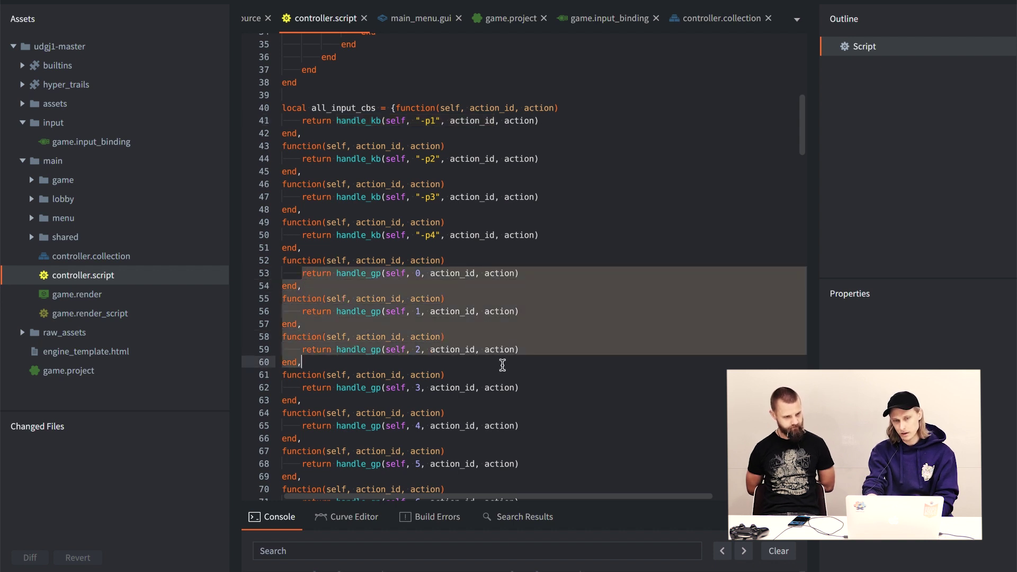
click(466, 318)
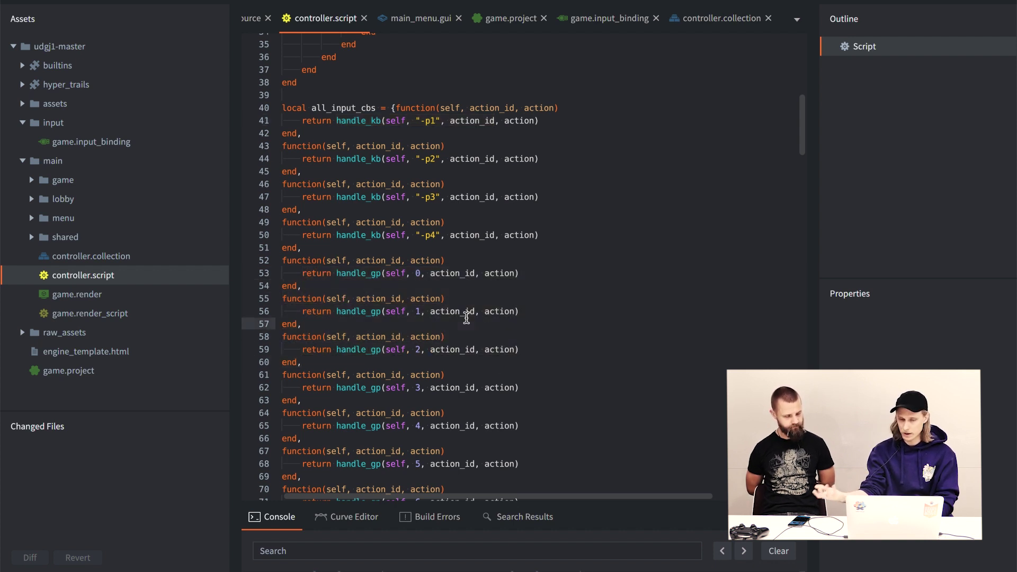
click(416, 271)
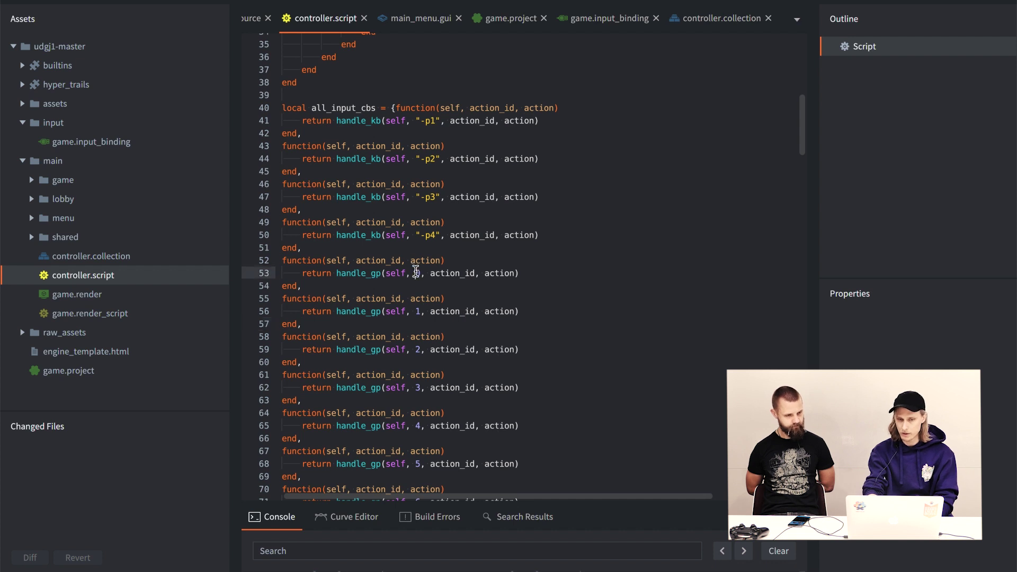
click(417, 311)
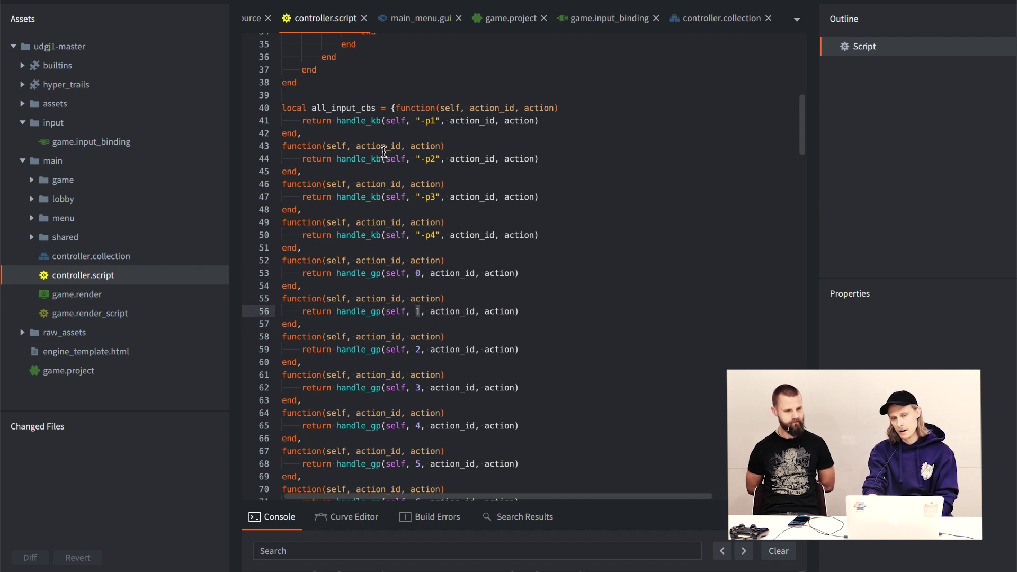
triple_click(368, 112)
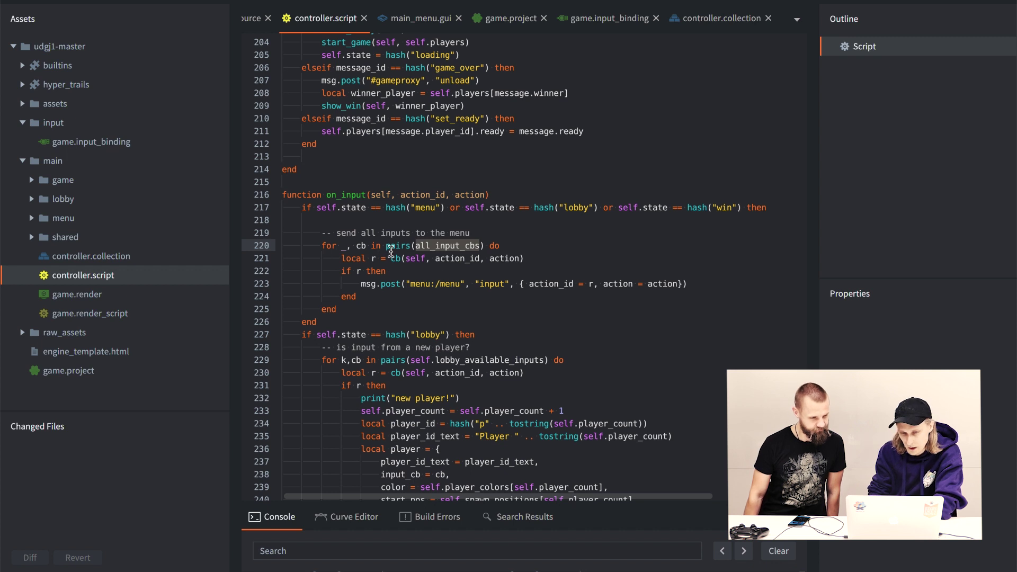
Step: Highlight all_input_cbs on line 220 and every use of the callback cb in on_input
click(406, 246)
double_click(427, 246)
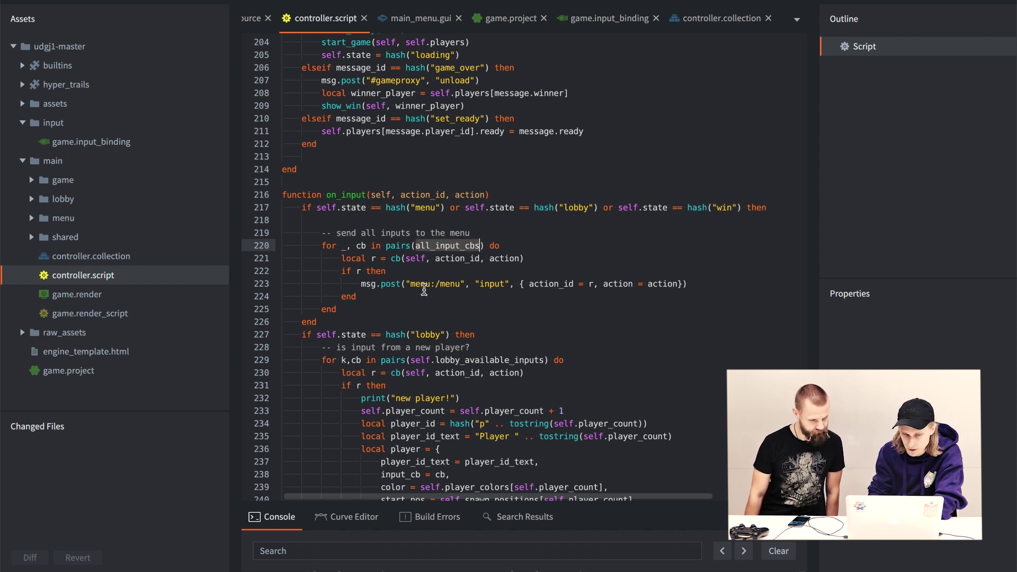
double_click(395, 259)
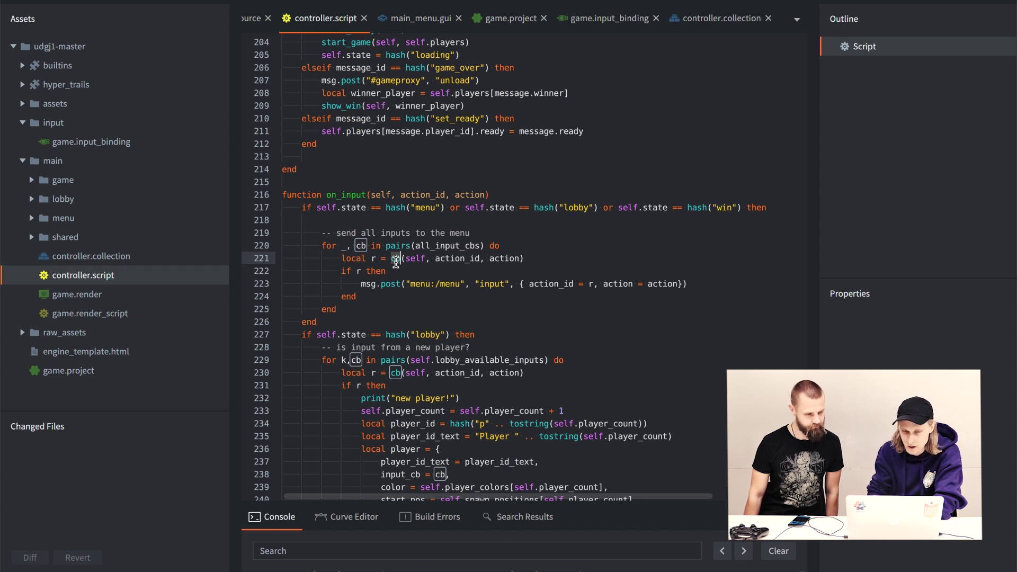
click(367, 258)
Step: Highlight the result r, the line 223 menu input msg.post, and every use of action
double_click(375, 258)
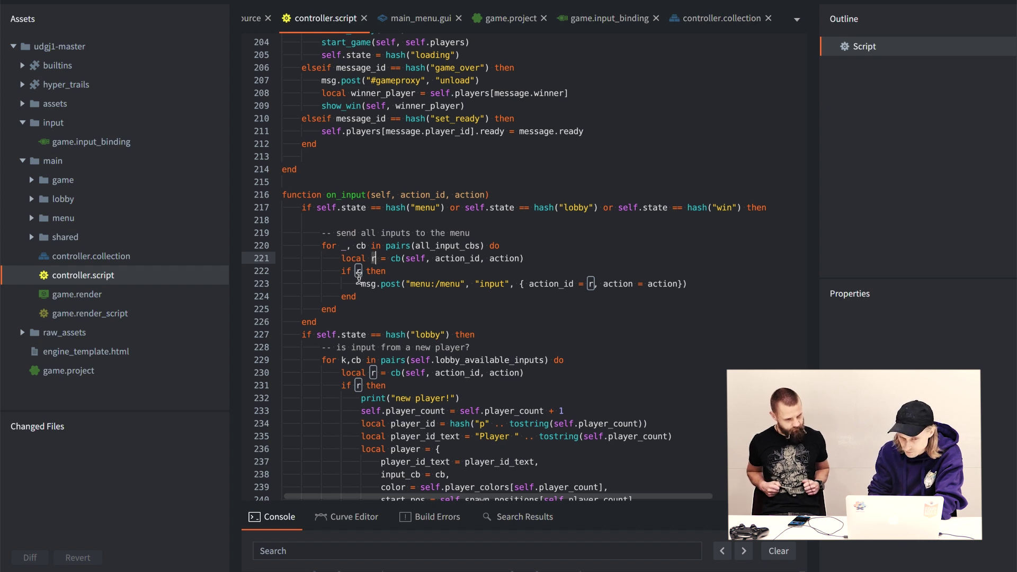
drag(360, 282, 684, 282)
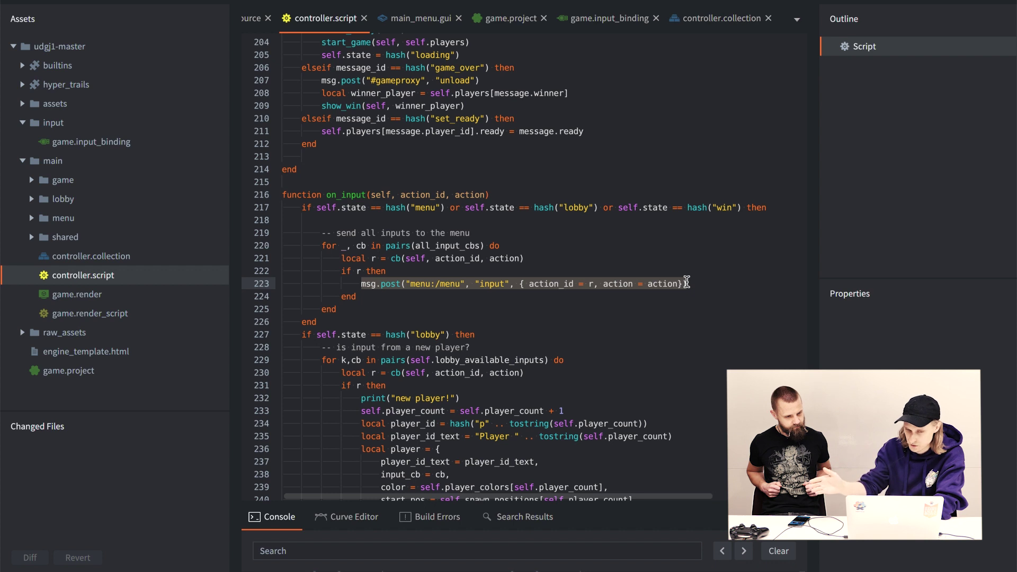
double_click(620, 284)
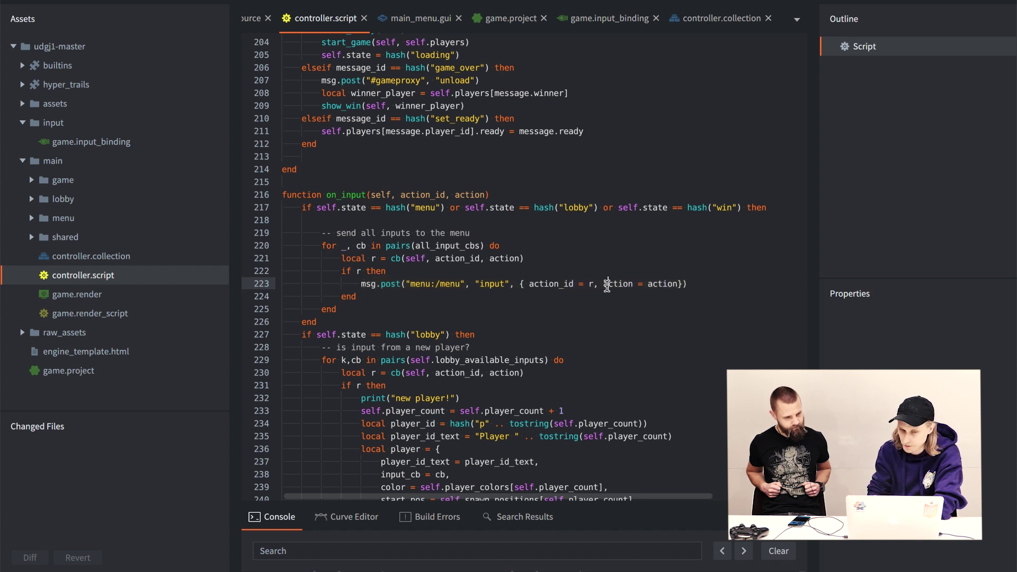
click(369, 259)
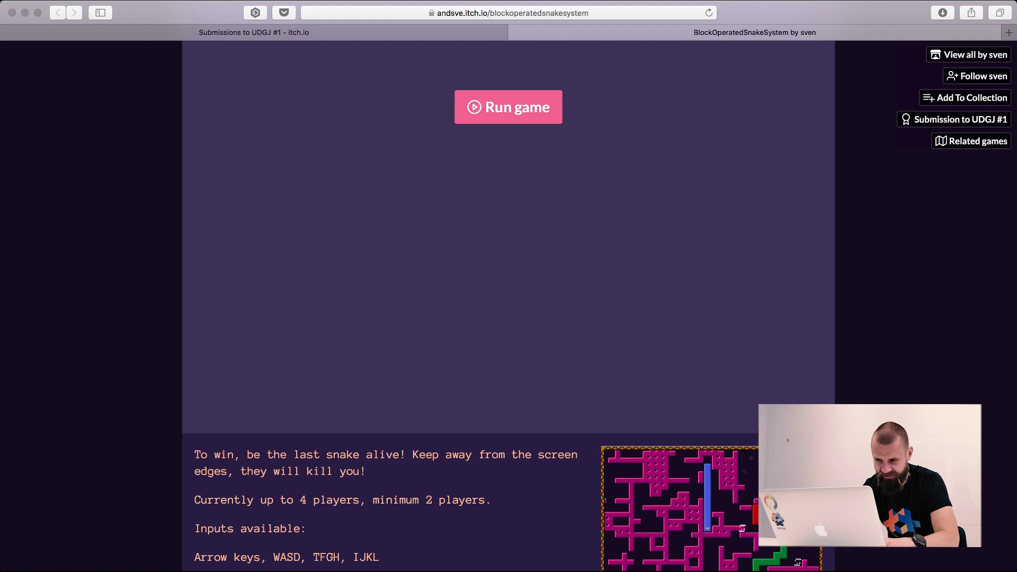
scroll(508, 265, down, 2)
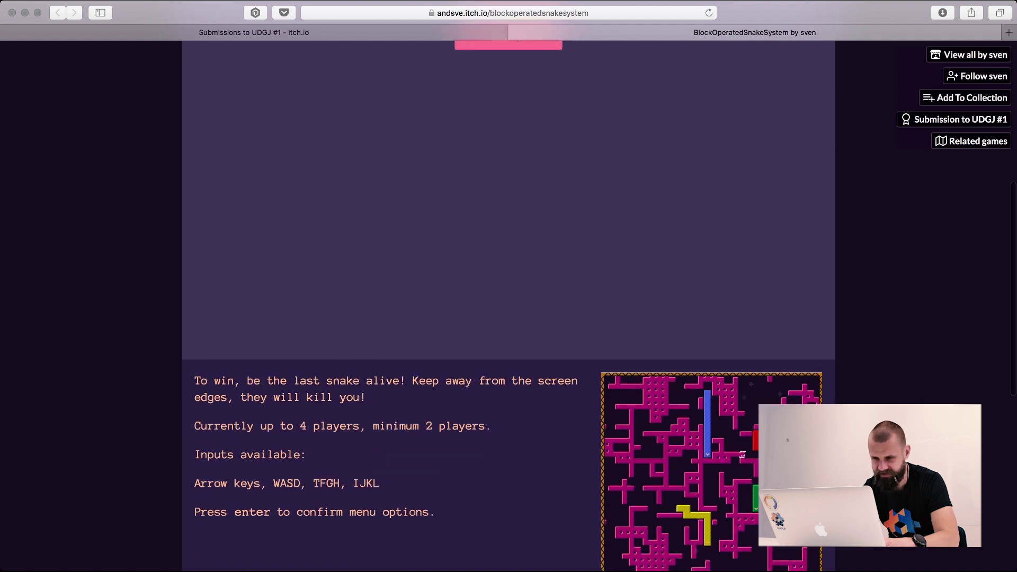